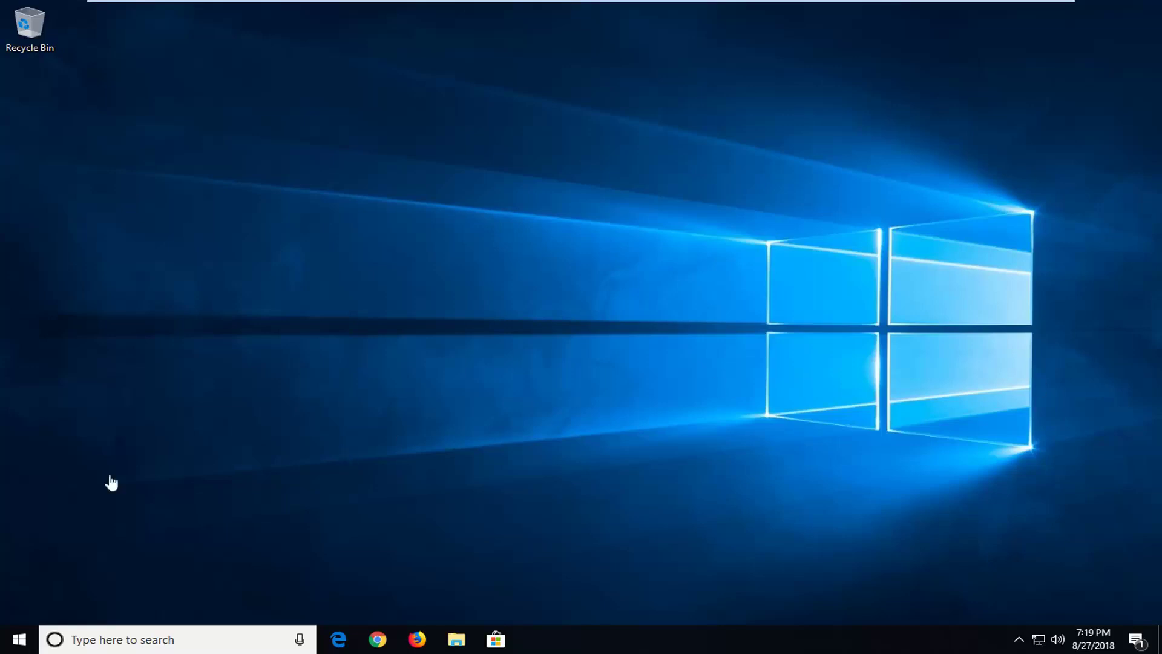
Step: Open the microphone privacy settings, review device and app access to the microphone, and close Settings
left_click(17, 638)
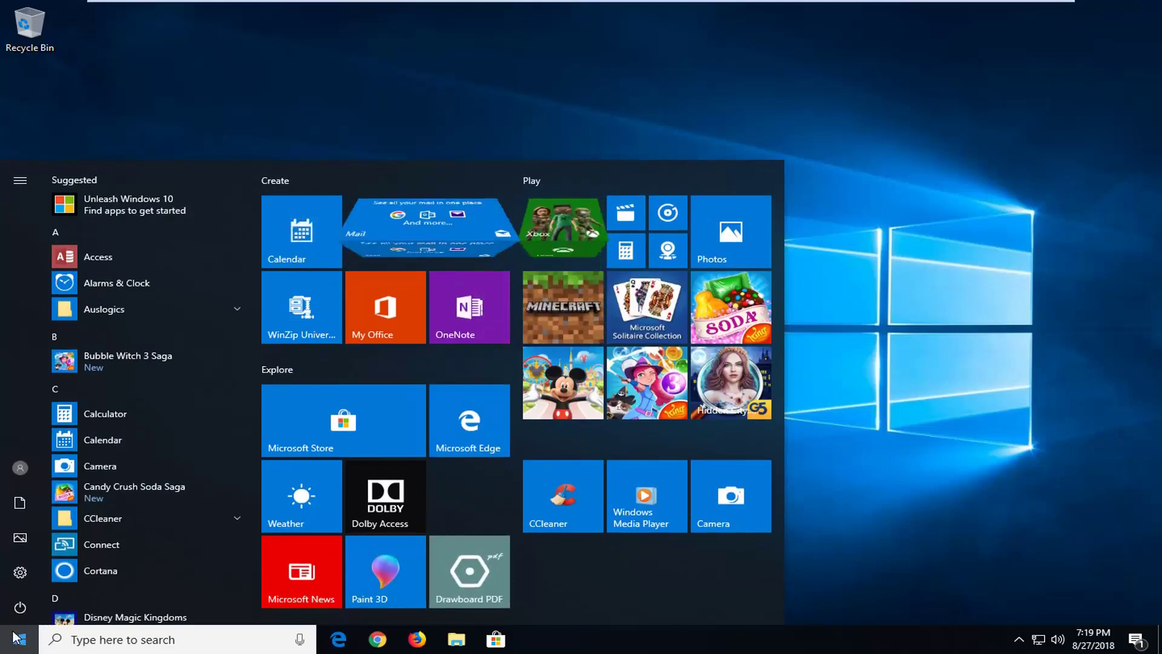
type("m")
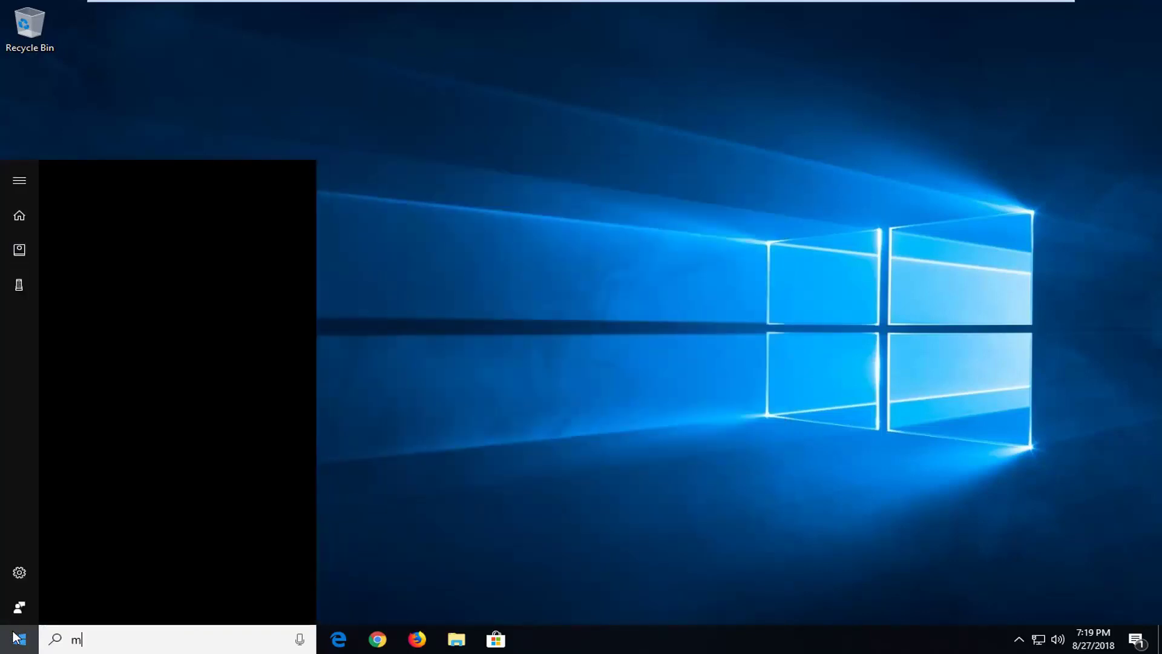
type("icrophone")
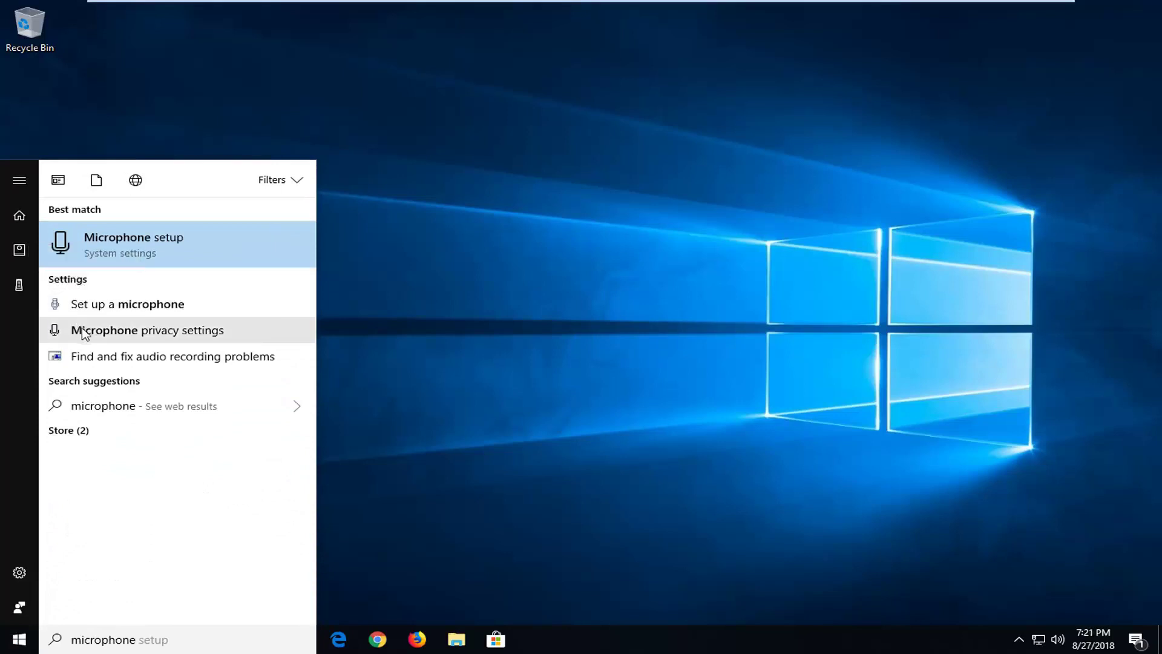
left_click(124, 331)
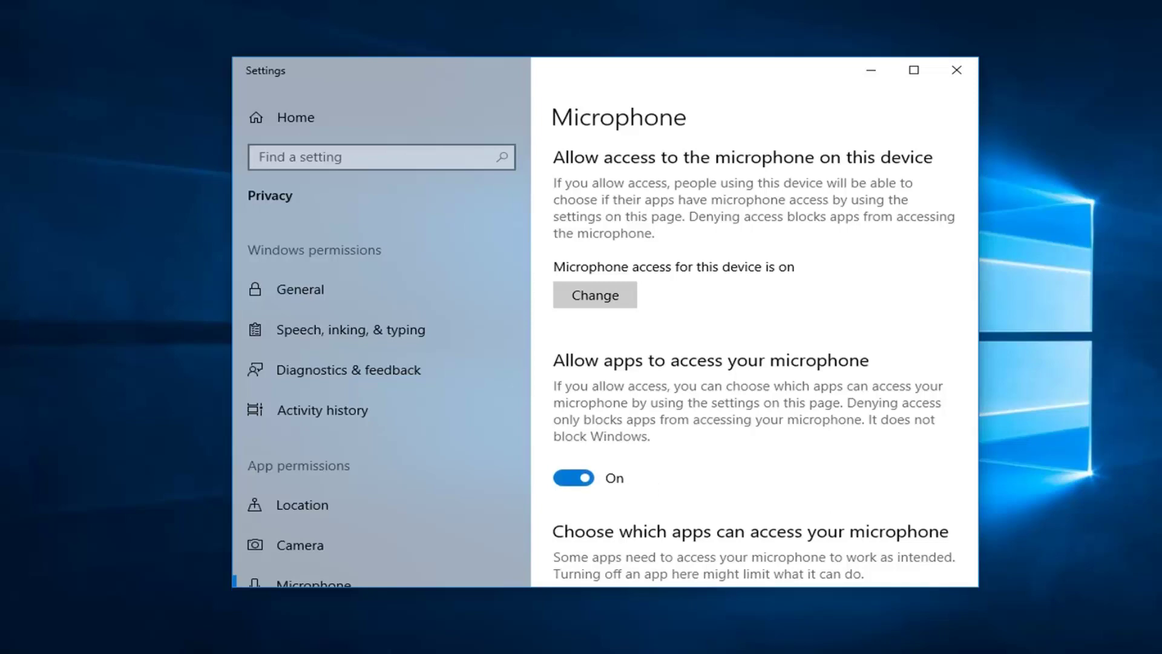
key("alt+F4")
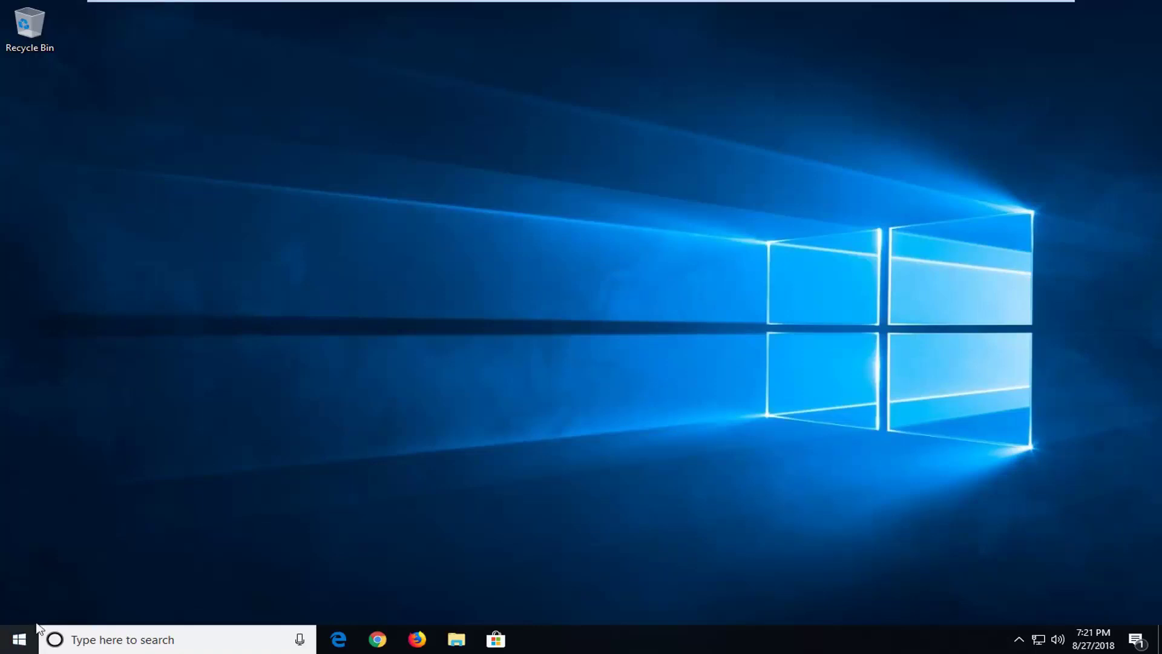
Step: Open the Sound settings from the Hardware and Sound category of Control Panel
left_click(18, 642)
type("co")
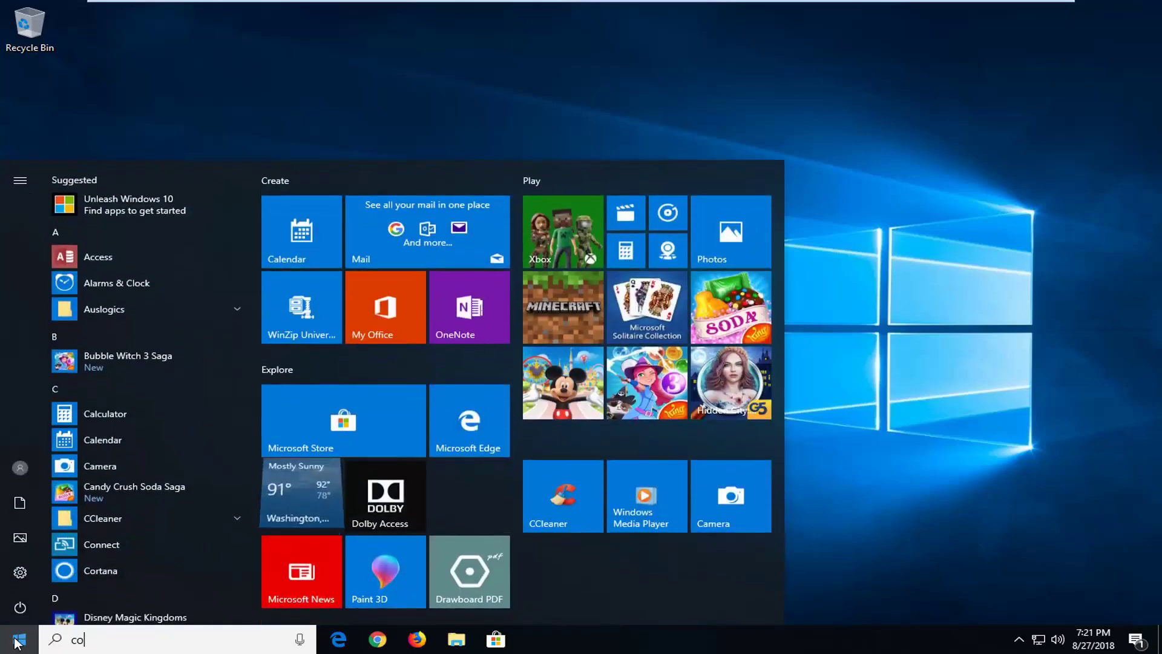
type("ntrol panel")
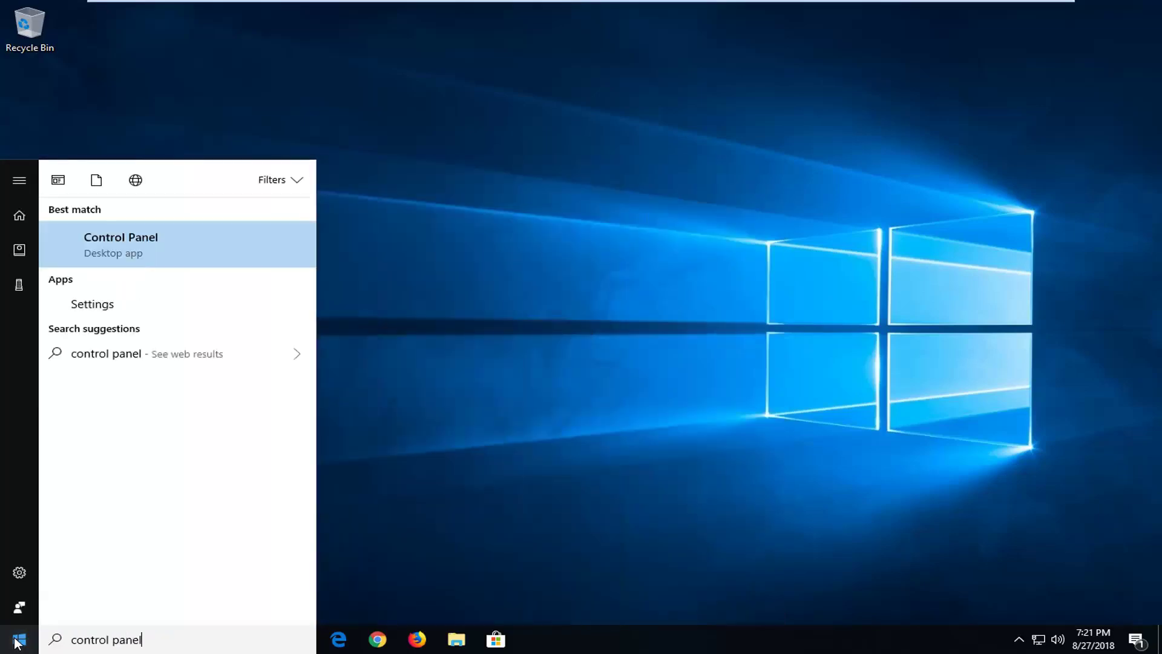
left_click(145, 240)
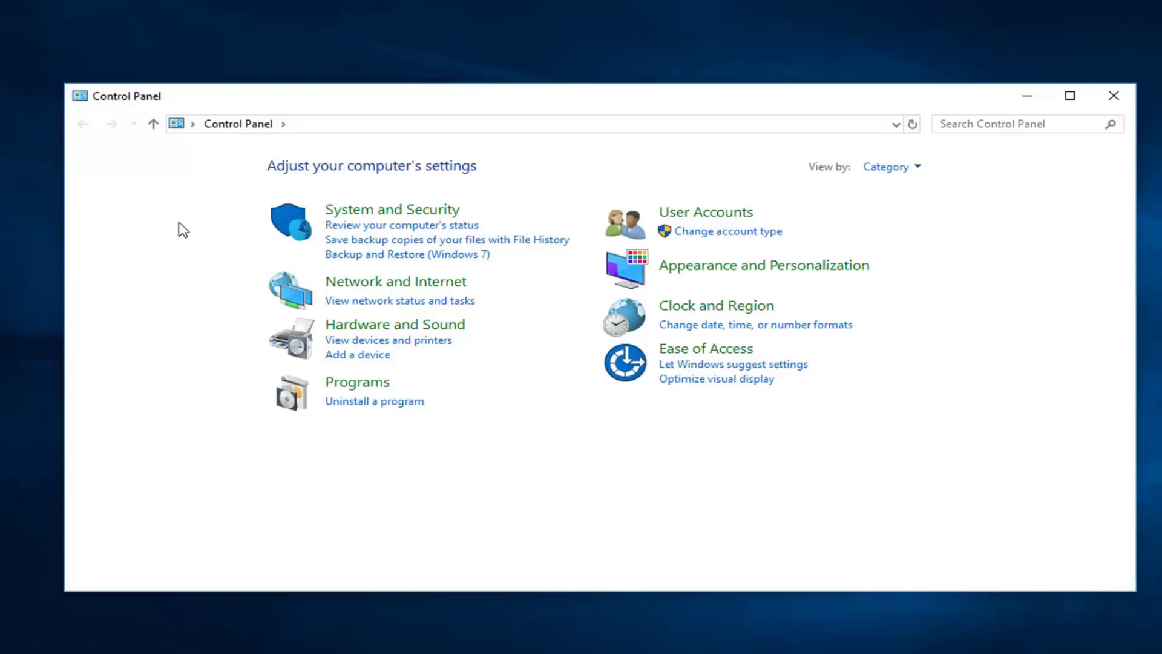
left_click(367, 327)
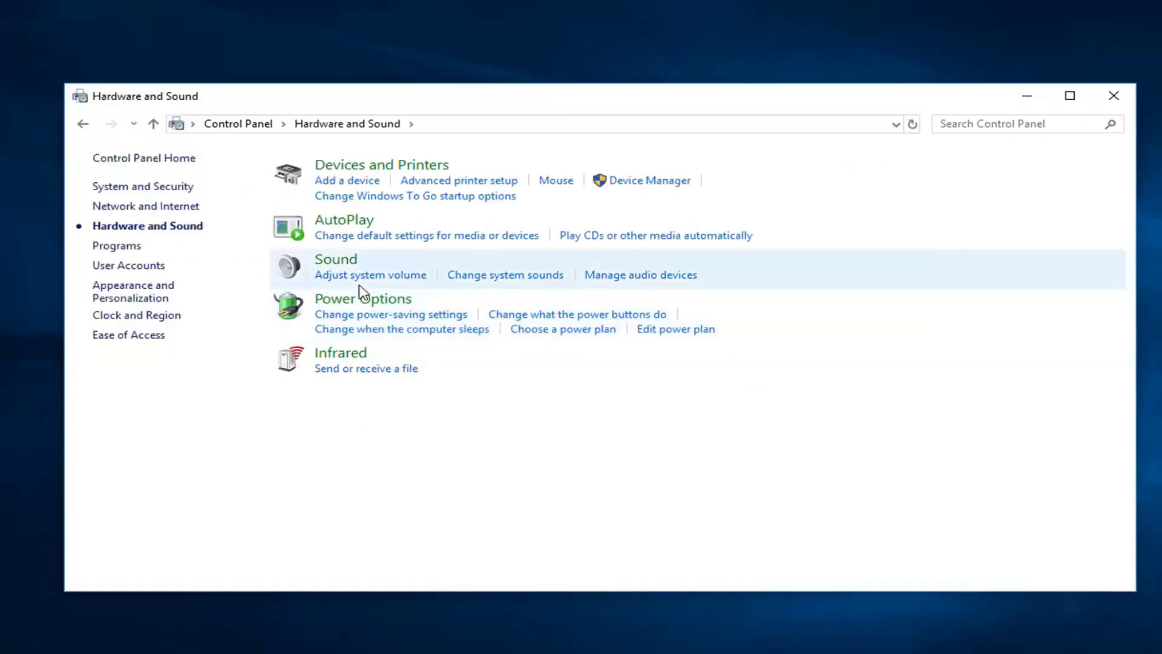
left_click(336, 260)
left_click_drag(312, 128, 651, 135)
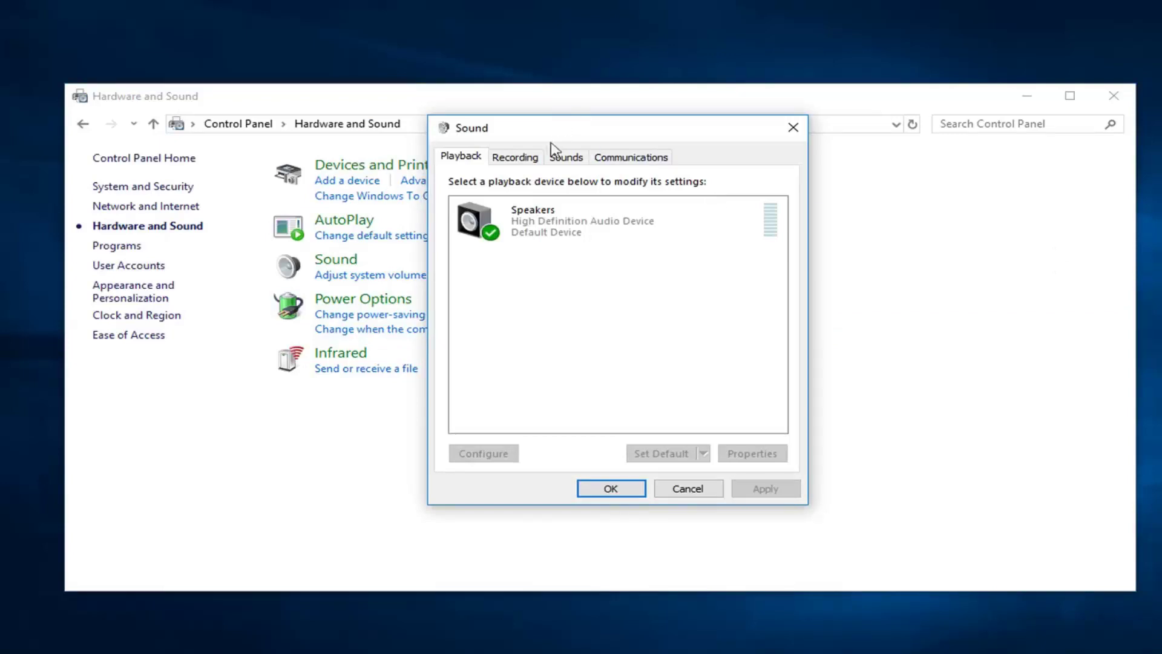
Step: Open the properties of the default Microphone among the recording devices
left_click(513, 160)
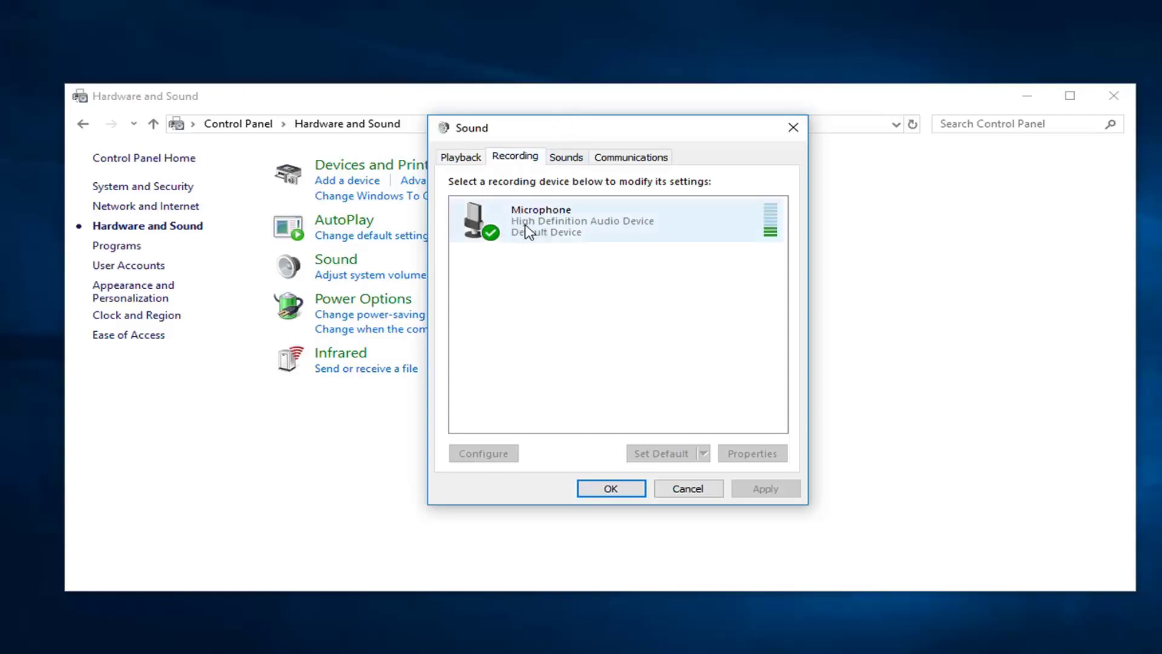
left_click(545, 232)
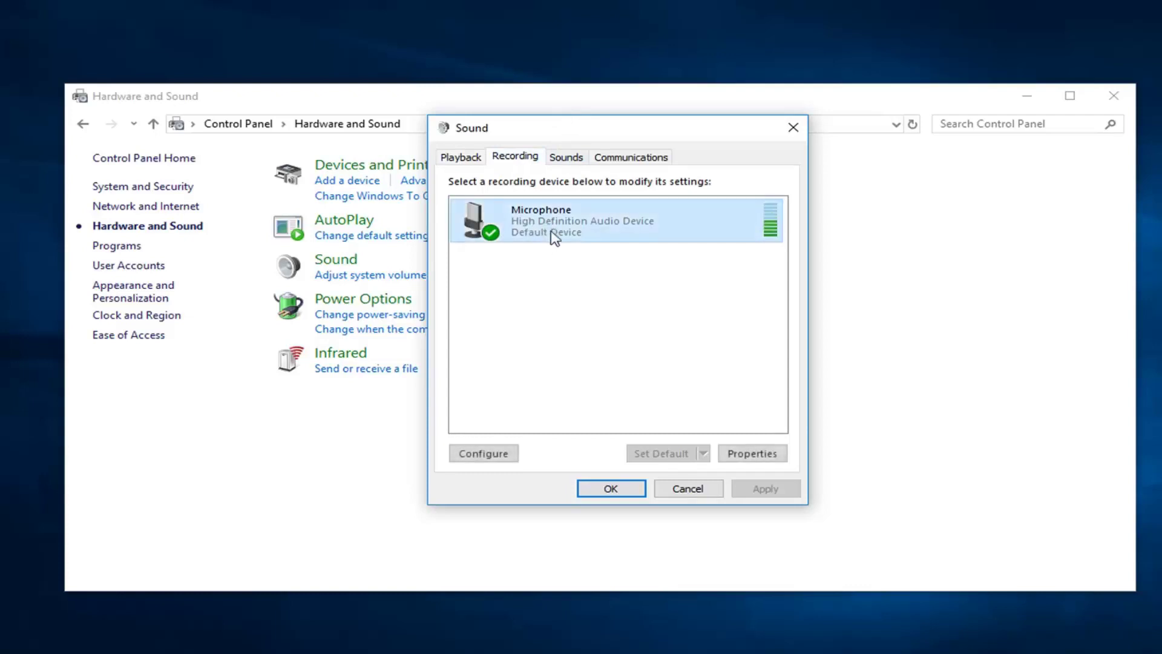
left_click(753, 455)
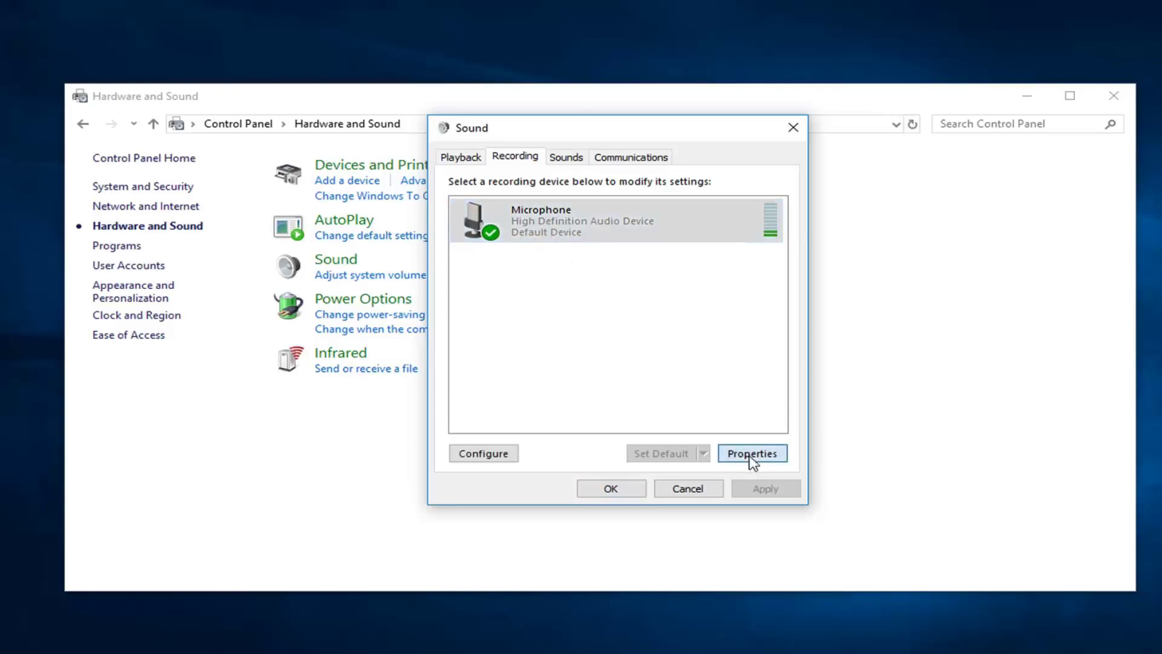
left_click_drag(642, 195, 611, 125)
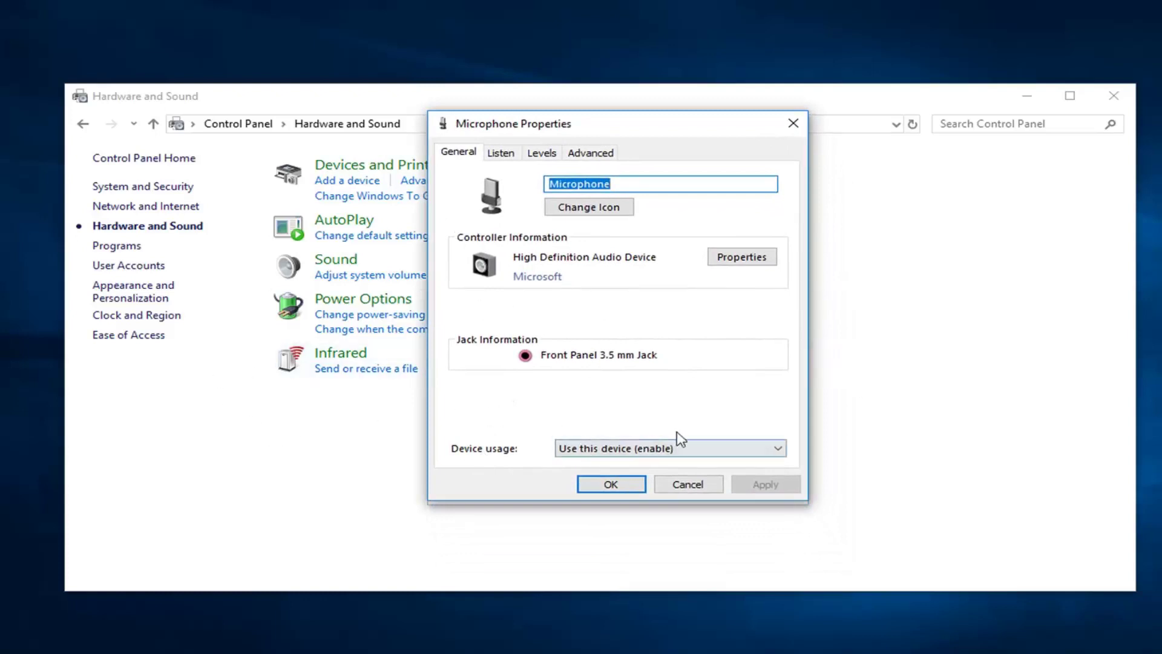
Step: Set the microphone's device usage to "Use this device (enable)", confirm, and close the Sound and Control Panel windows
left_click(658, 453)
left_click(662, 448)
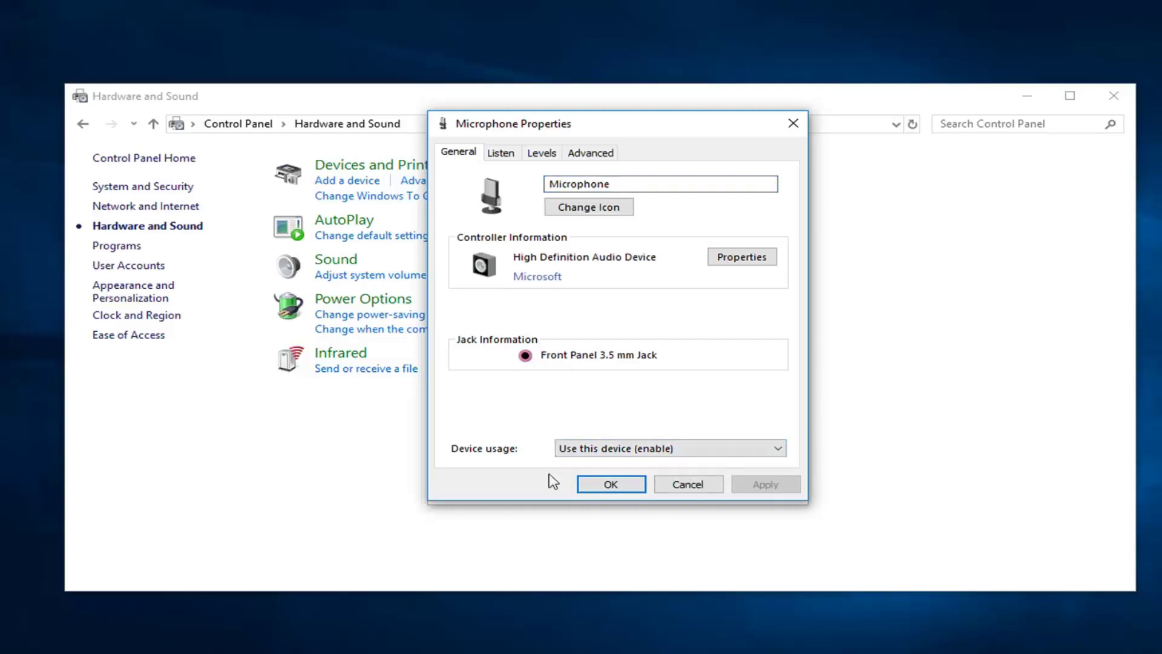
left_click(611, 484)
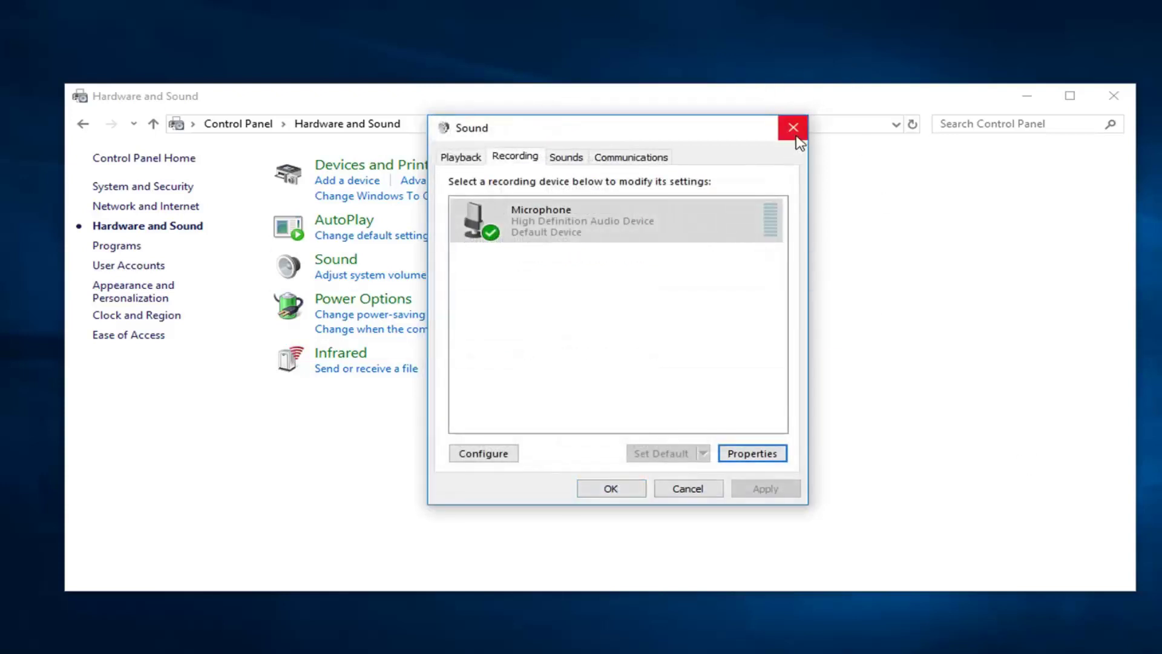
left_click(792, 127)
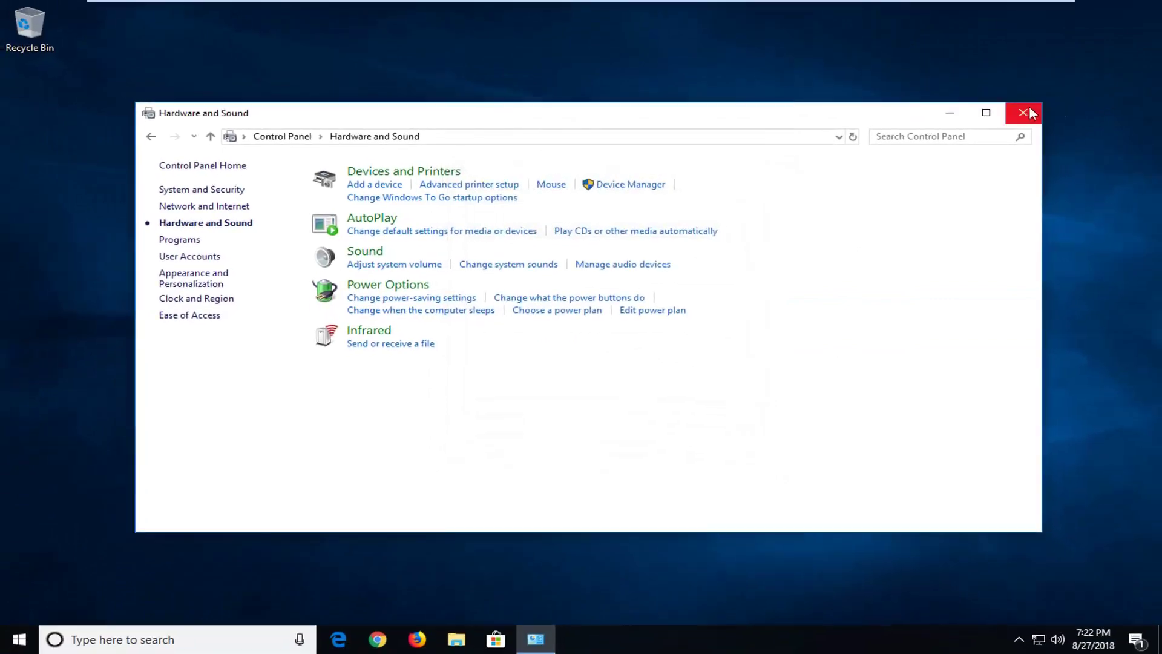
left_click(1030, 114)
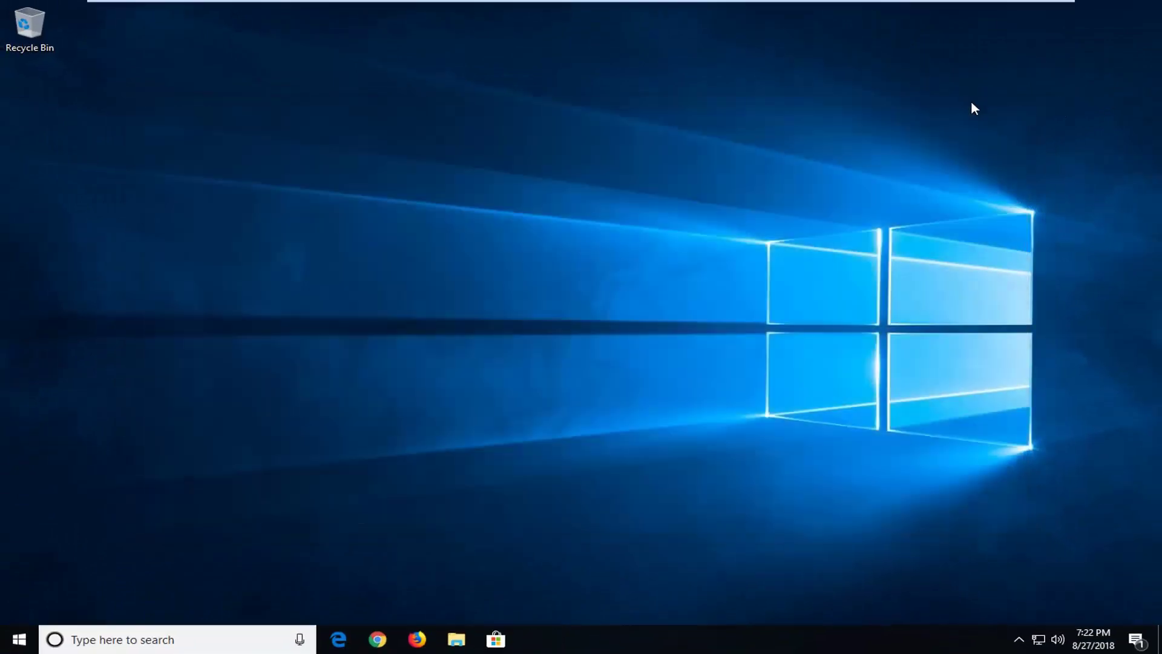
Step: Search Windows for "device manager" and open Device Manager
left_click(19, 644)
type("d")
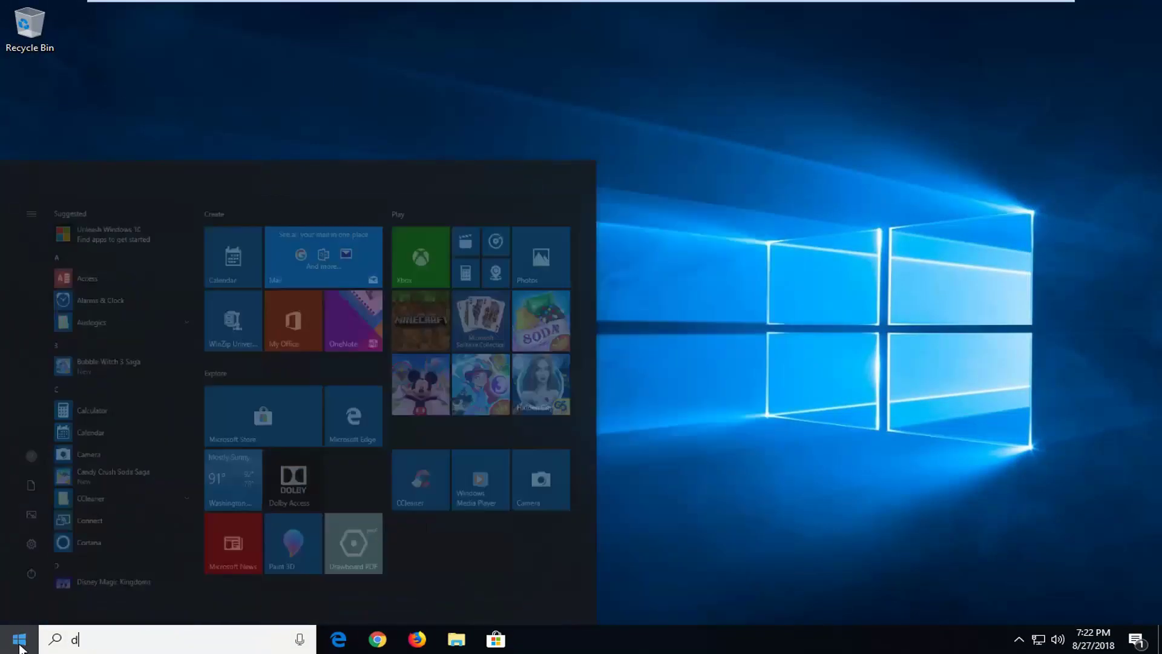
type("evice manager")
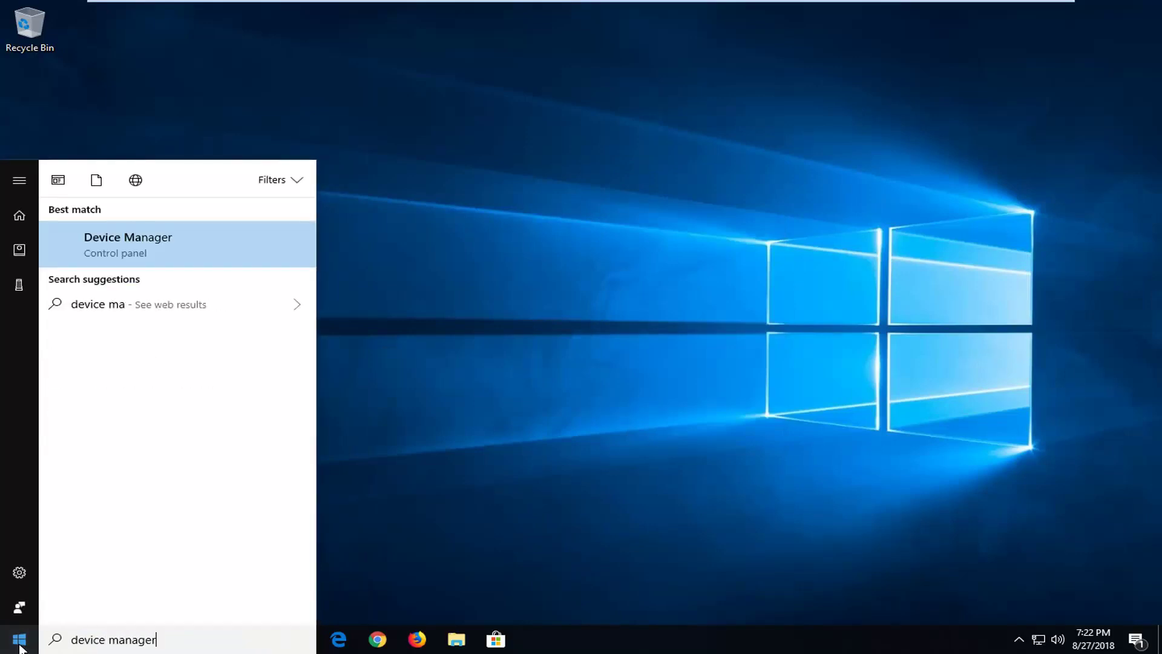
left_click(170, 246)
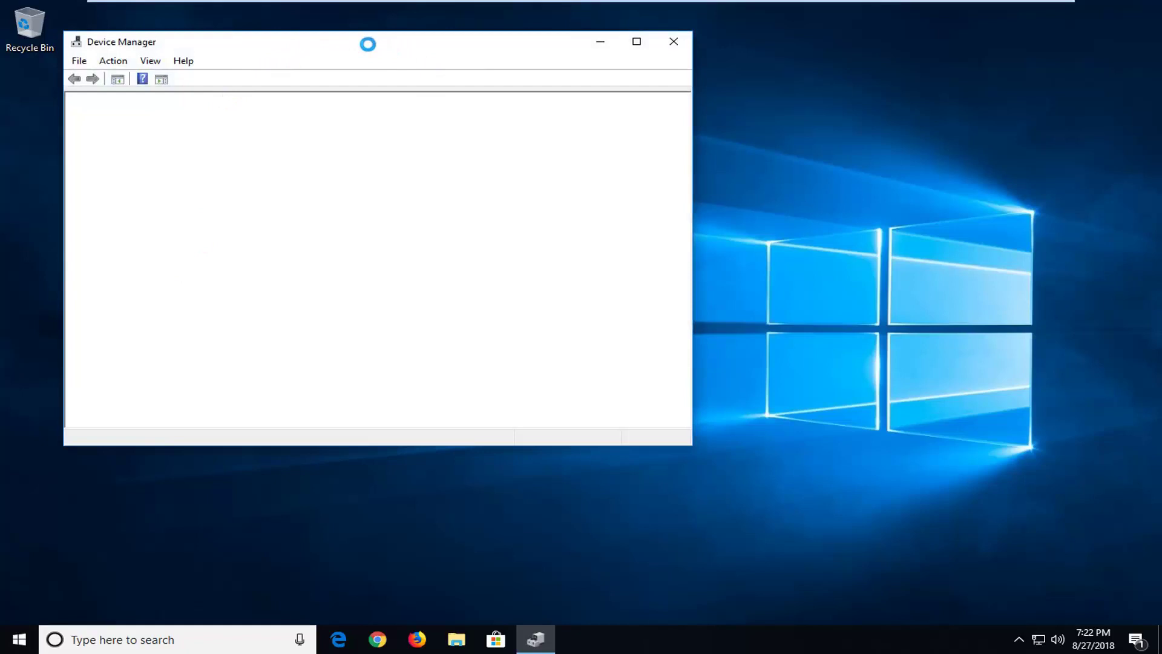
left_click_drag(378, 73, 484, 104)
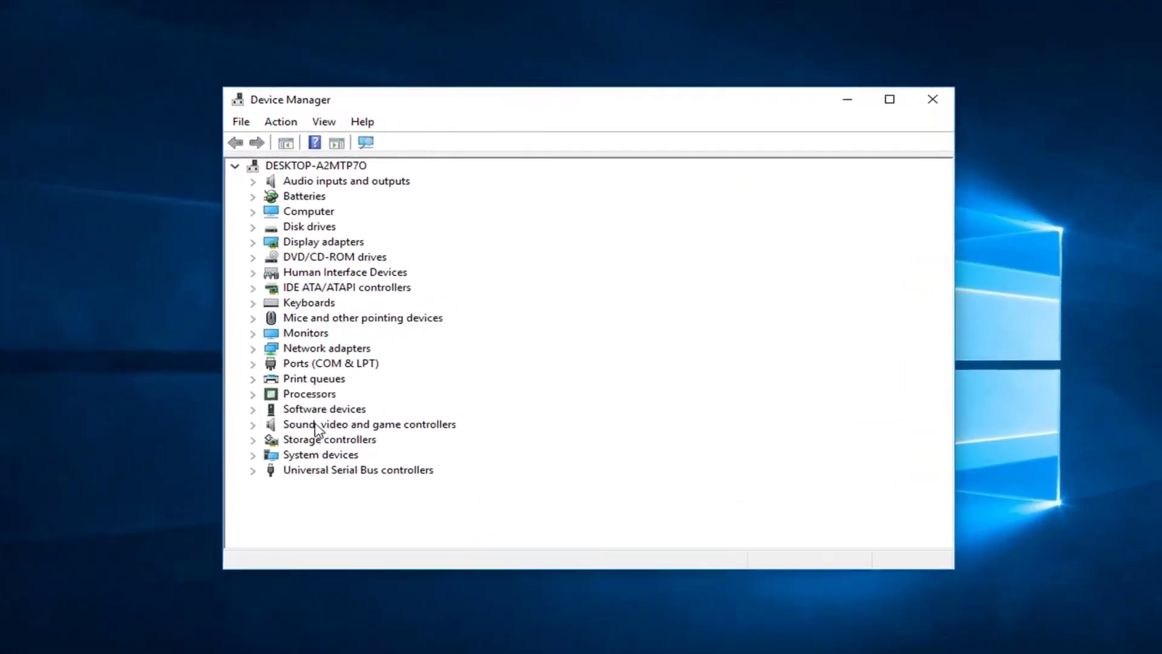
Step: Search automatically for an updated driver for the High Definition Audio Device under Sound, video and game controllers, and close Device Manager
left_click(375, 392)
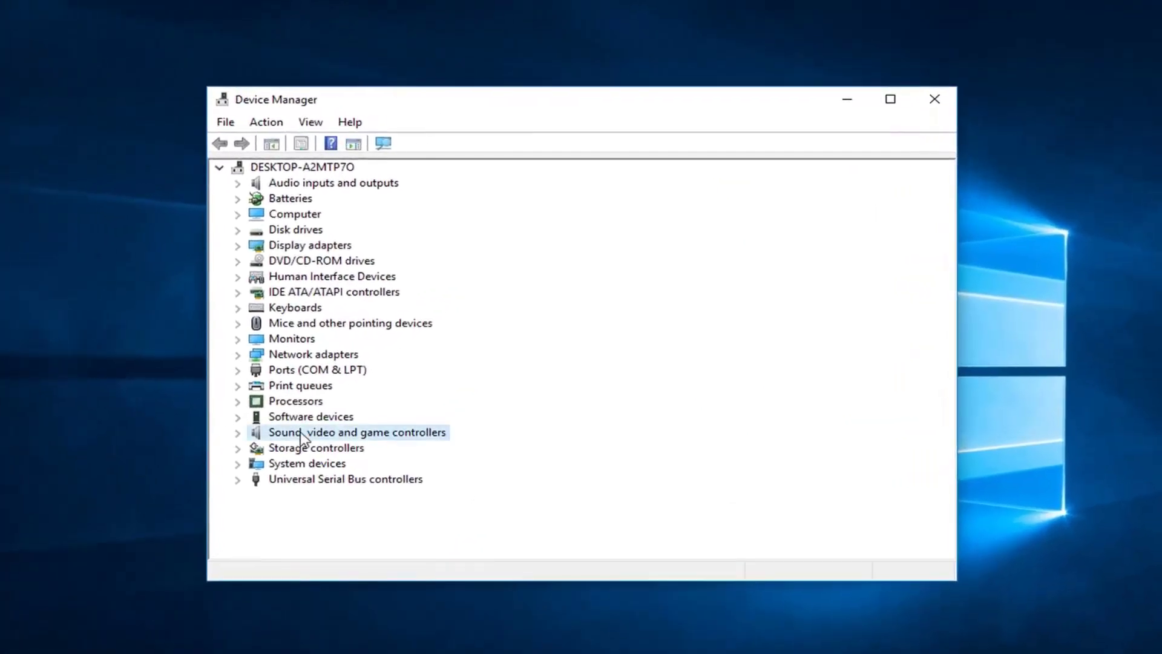
left_click(238, 433)
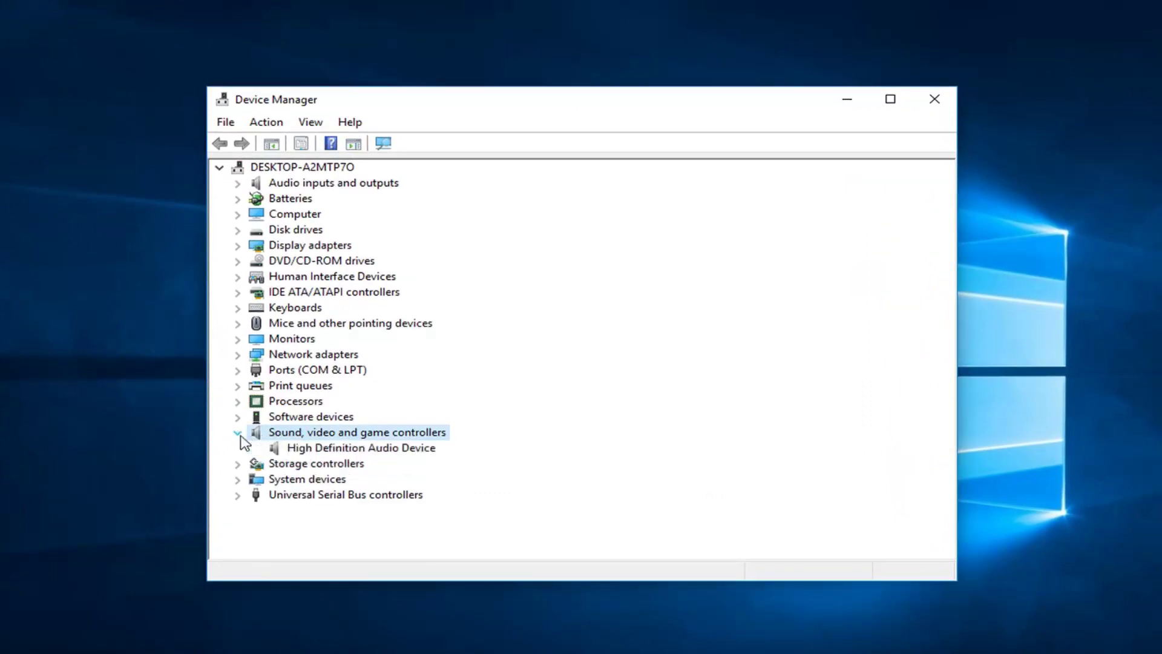
left_click(356, 452)
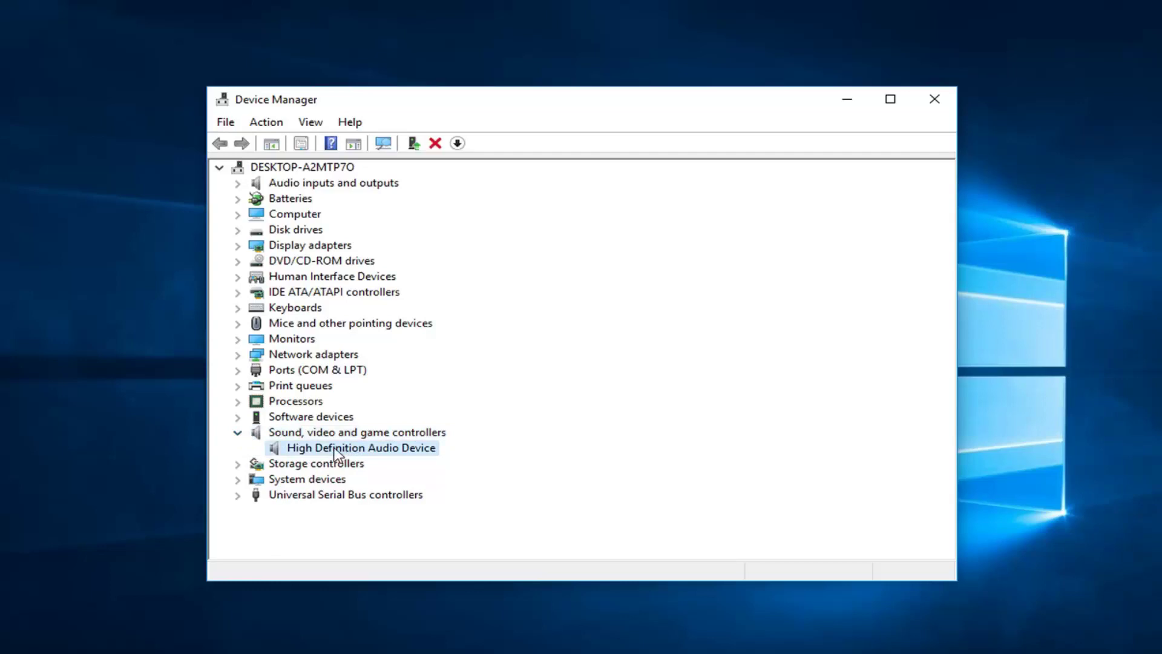
right_click(334, 451)
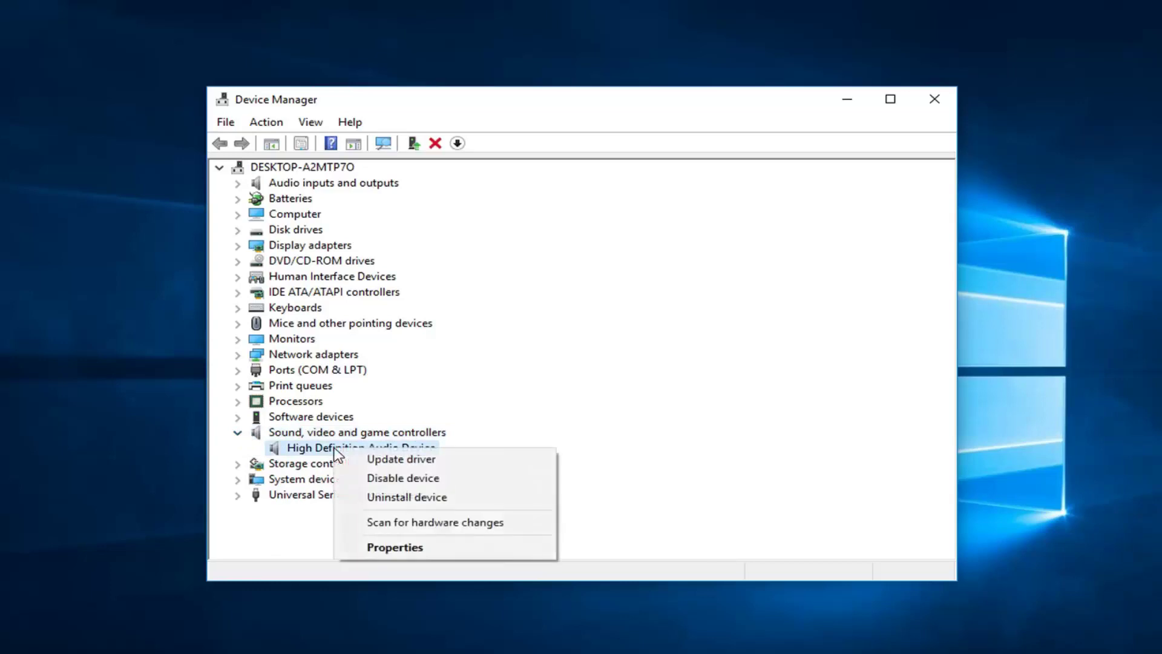
left_click(370, 458)
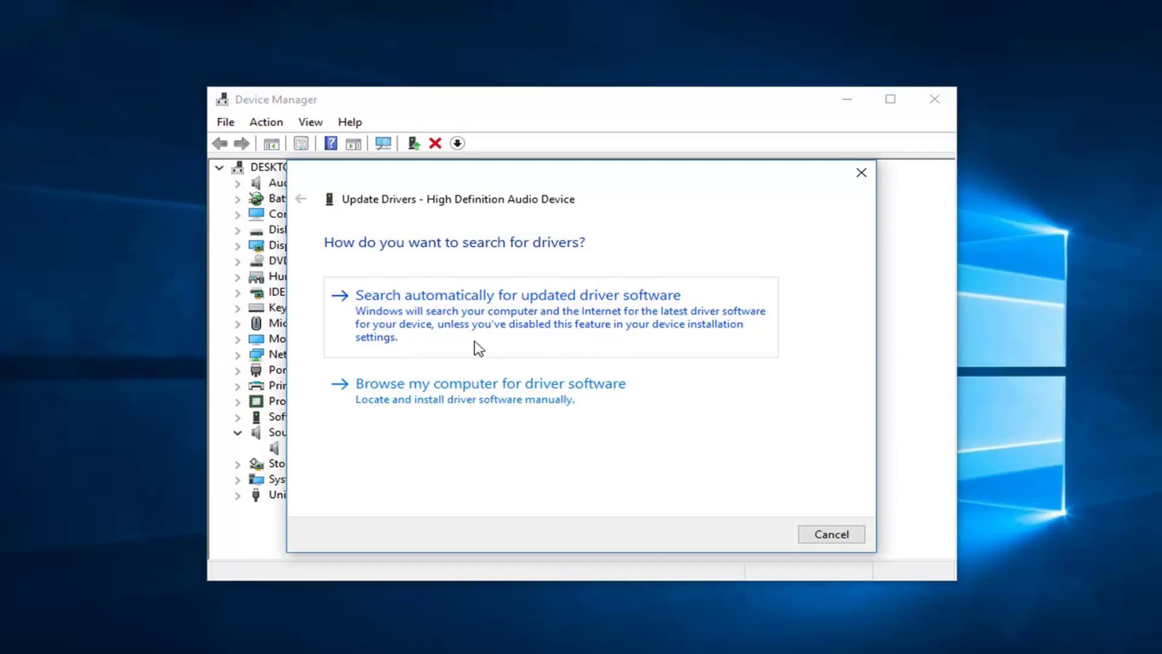
left_click(435, 332)
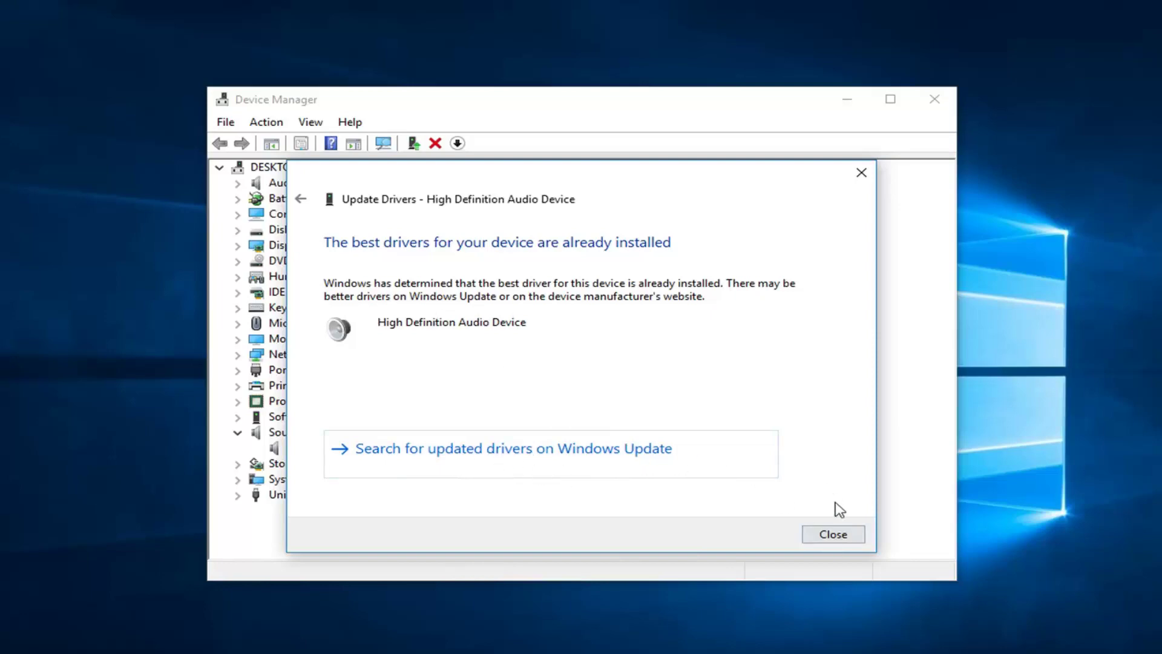
left_click(835, 539)
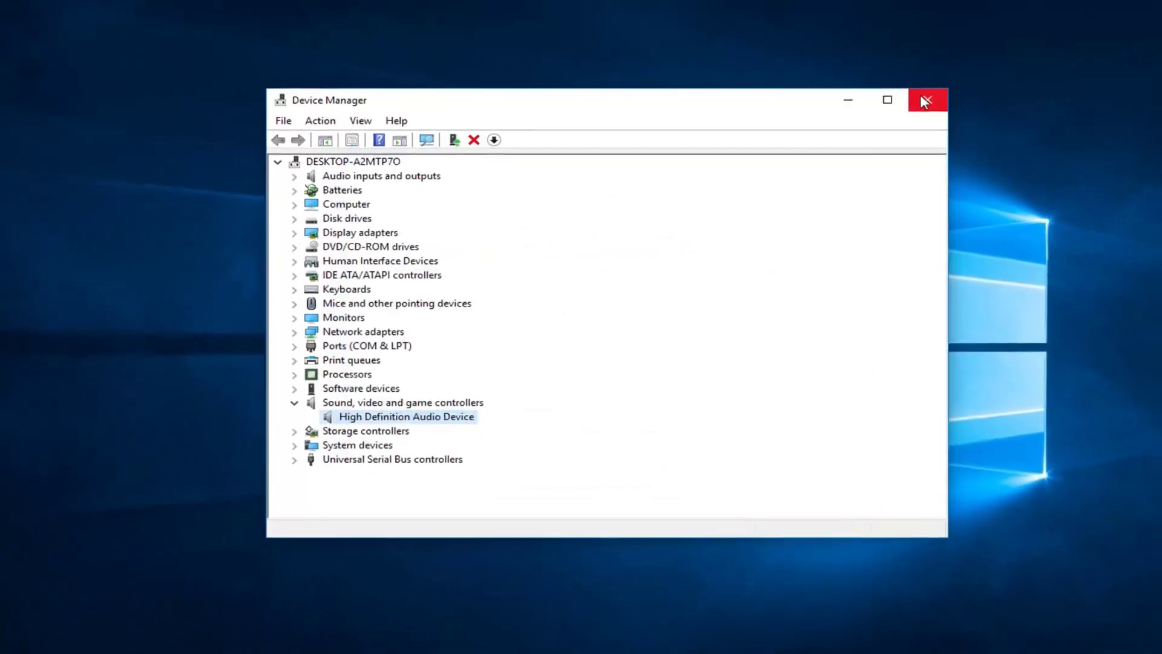
left_click(934, 99)
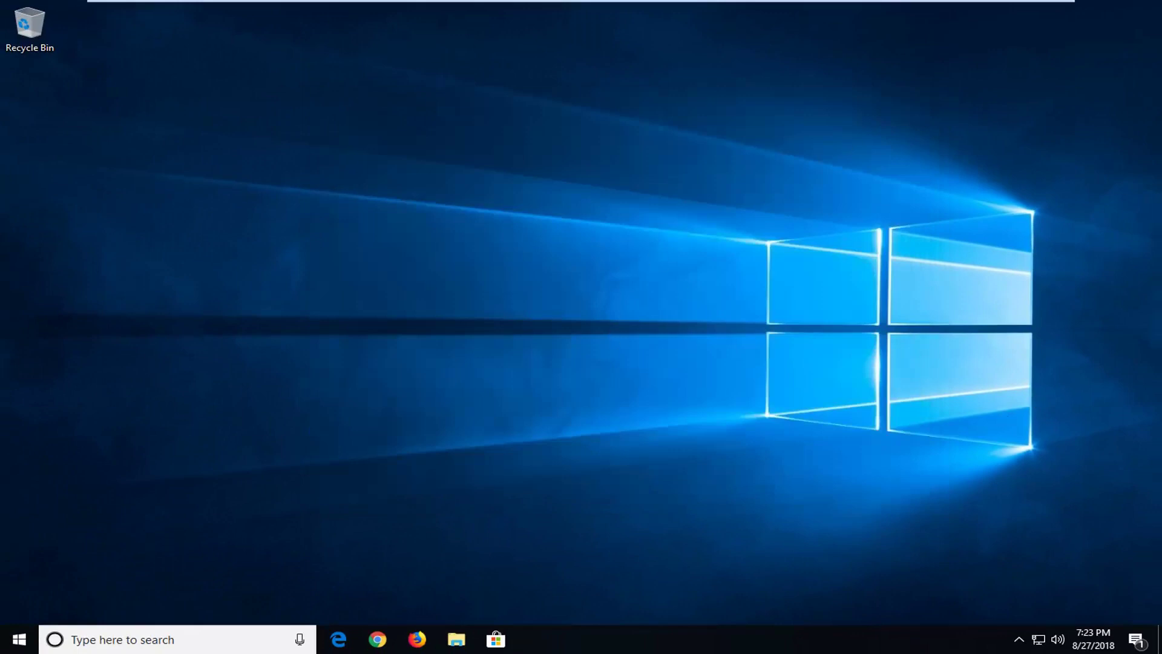